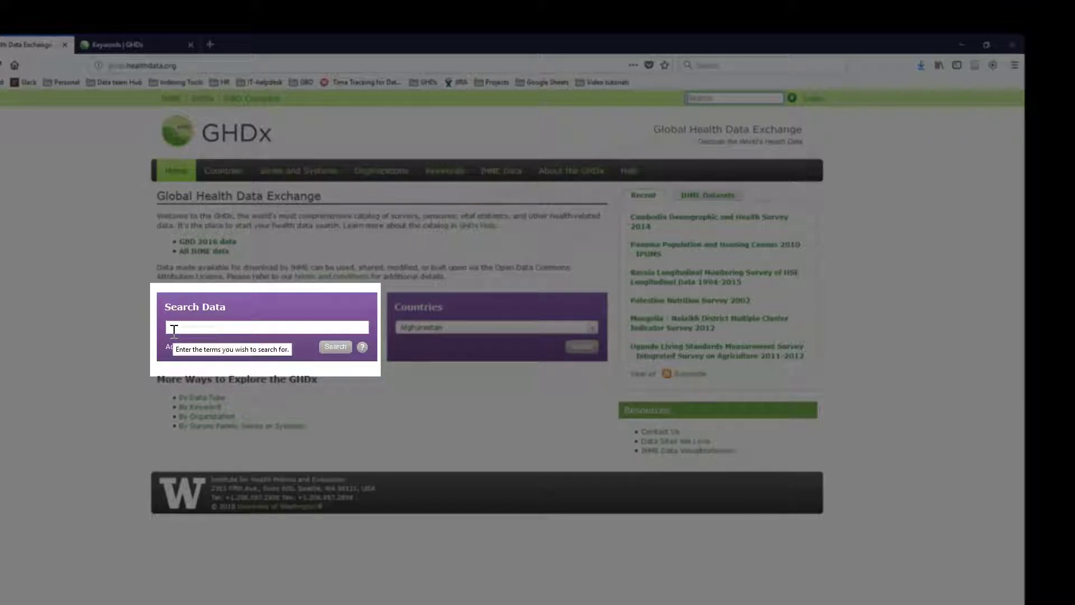
Step: Enter the query "skilled birth attendants" AND Haiti in the home page Search Data box
{"action": "left_click", "coordinate": [176, 330]}
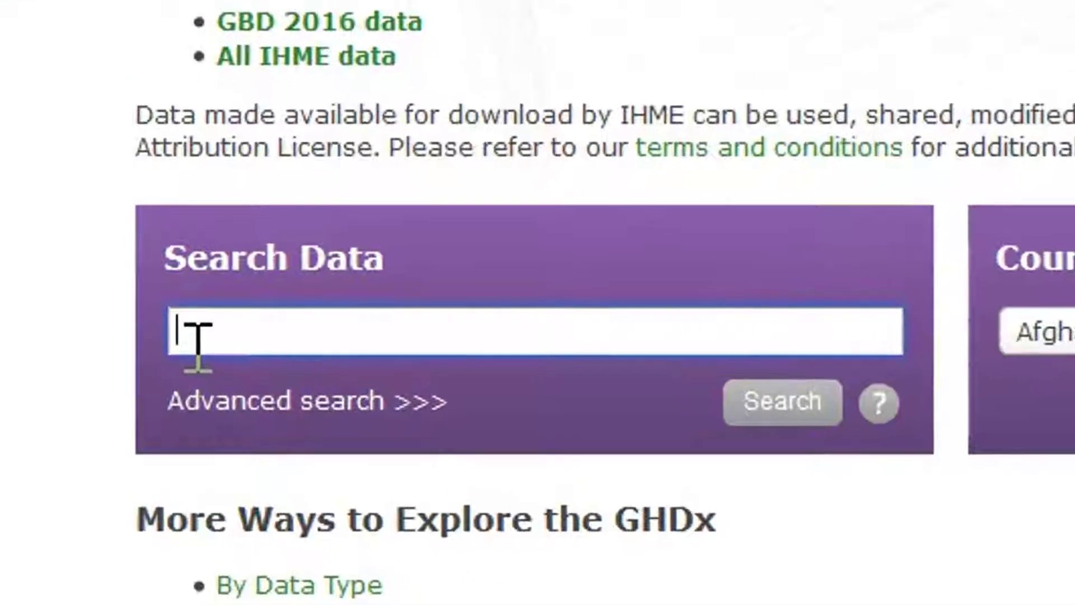
{"action": "left_click", "coordinate": [175, 329]}
{"action": "left_click", "coordinate": [218, 328]}
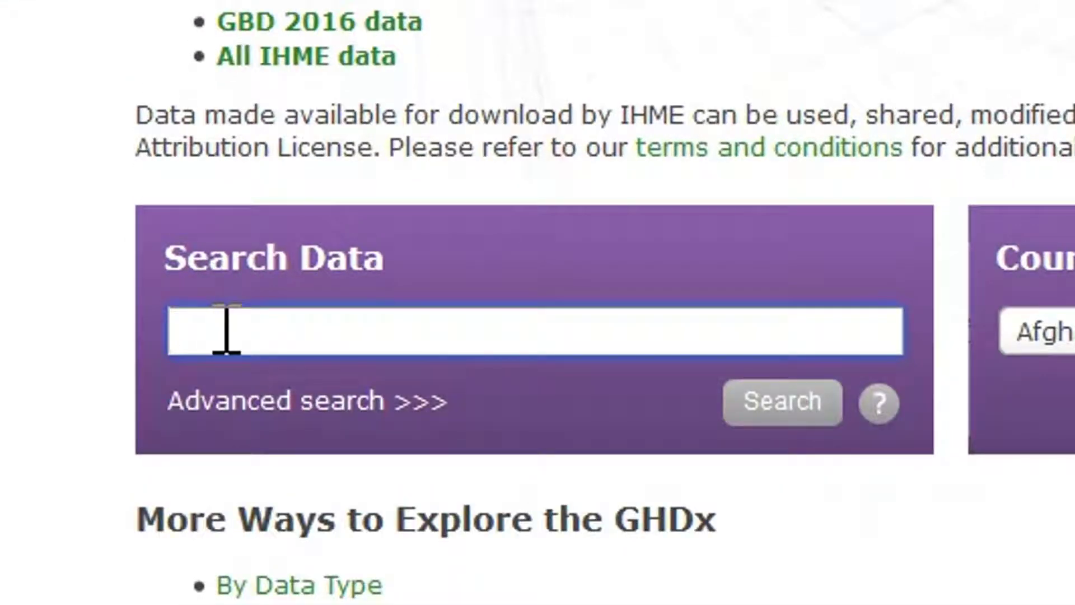
{"action": "type", "text": "\"ski"}
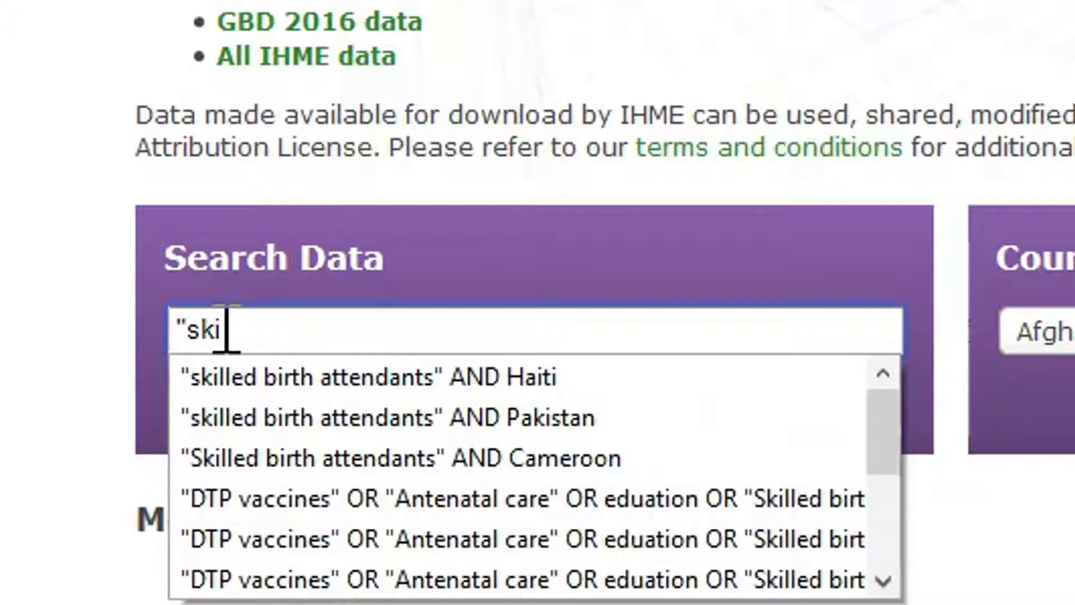
{"action": "type", "text": "lled"}
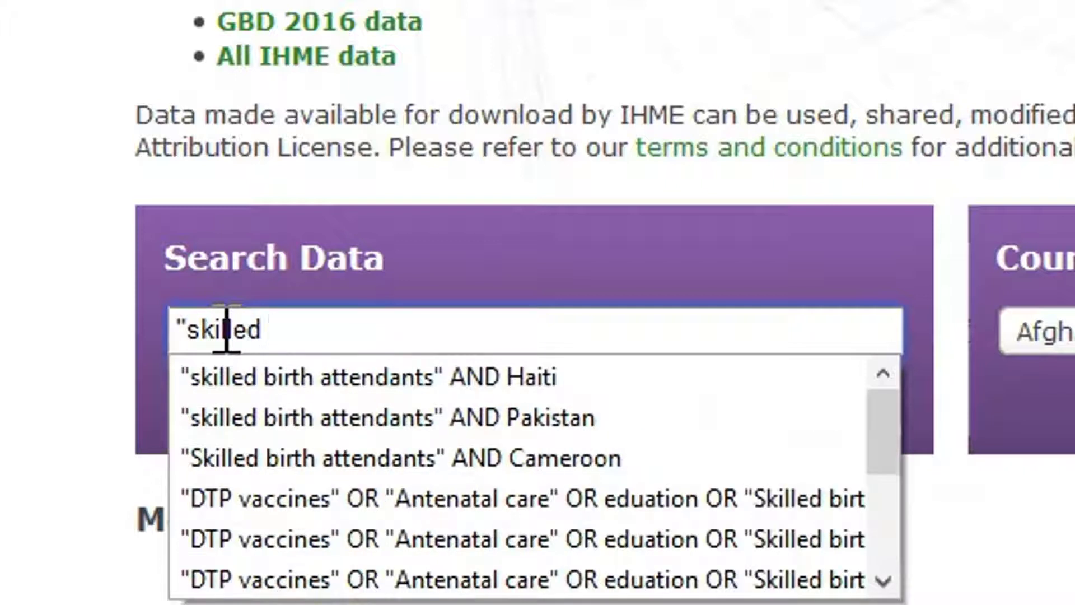
{"action": "type", "text": " birth atte"}
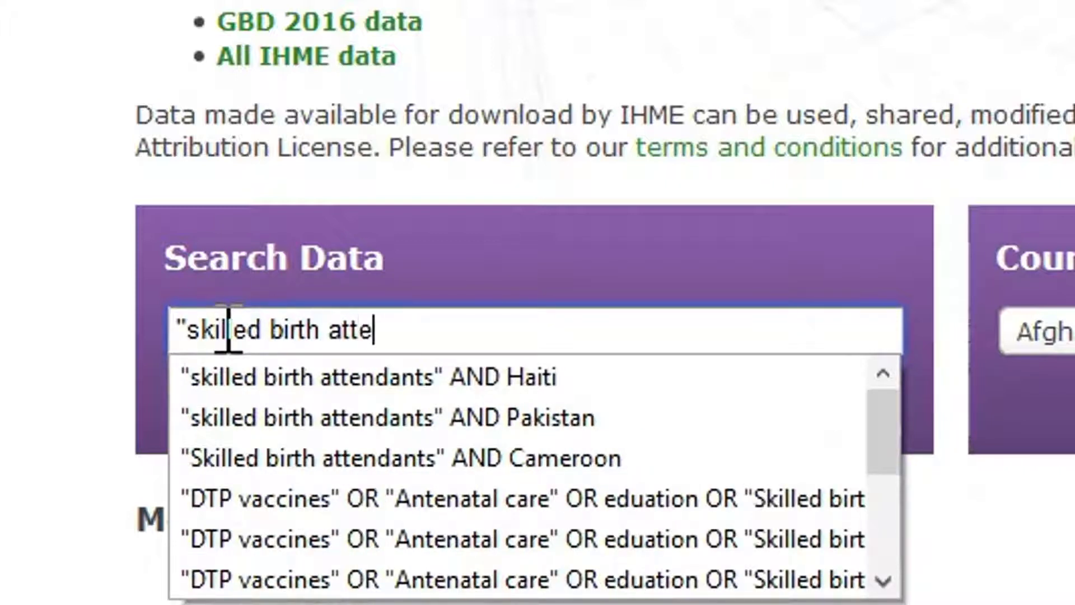
{"action": "type", "text": "ndants\" A"}
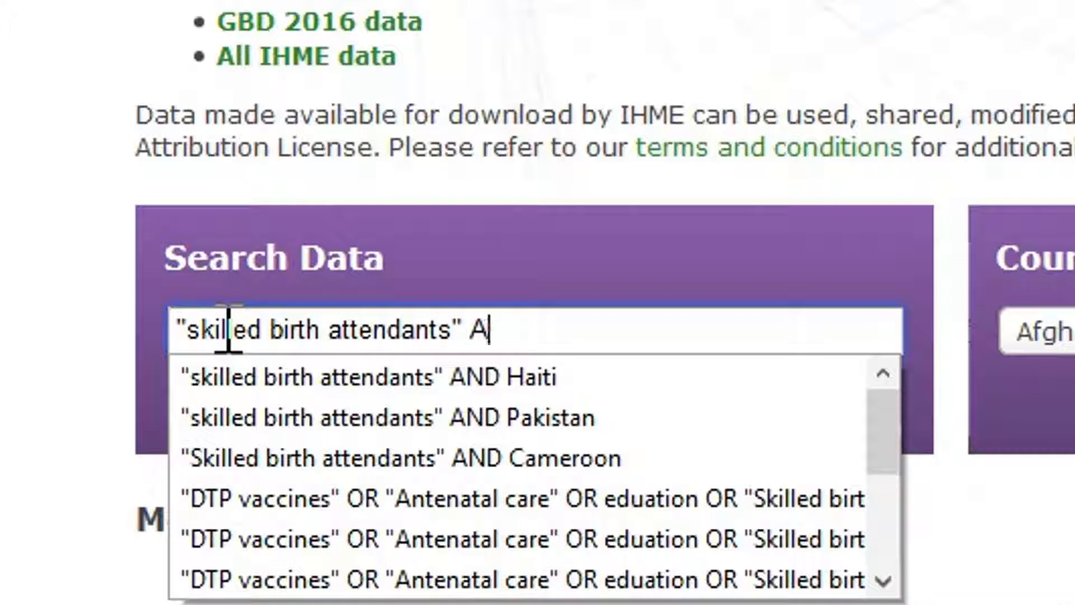
{"action": "type", "text": "ND Ha"}
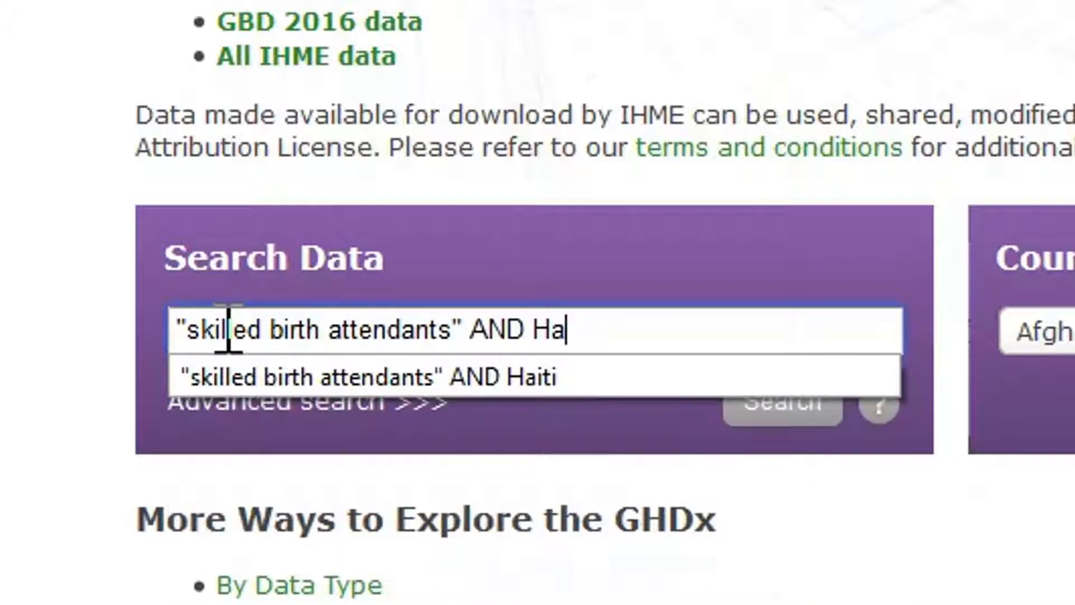
{"action": "type", "text": "iti"}
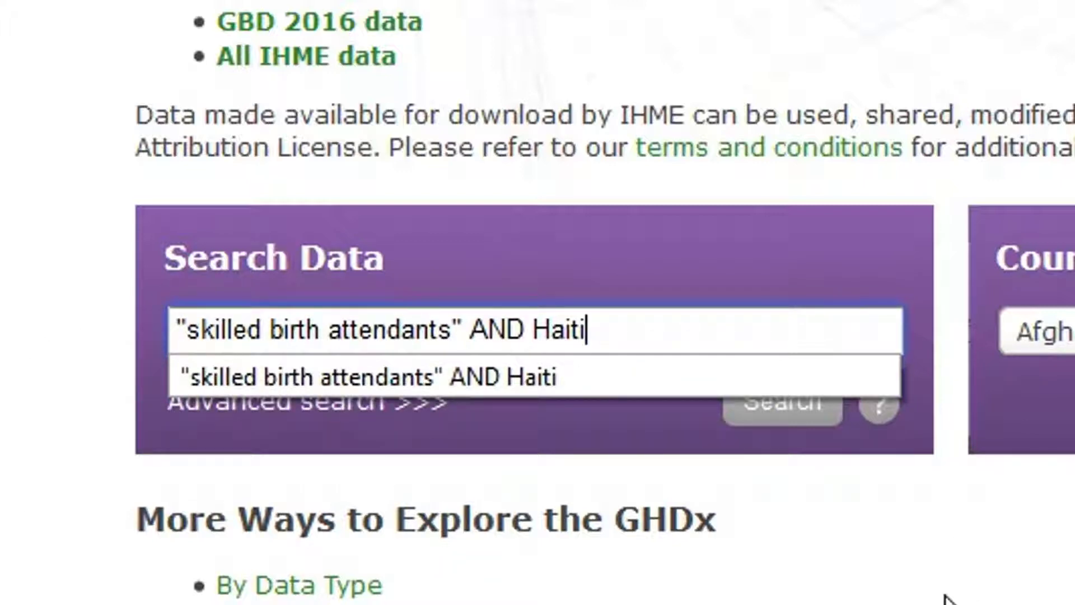
Step: Run the AND search, then change AND to OR and rerun it, getting 1761 items
{"action": "left_click", "coordinate": [759, 417]}
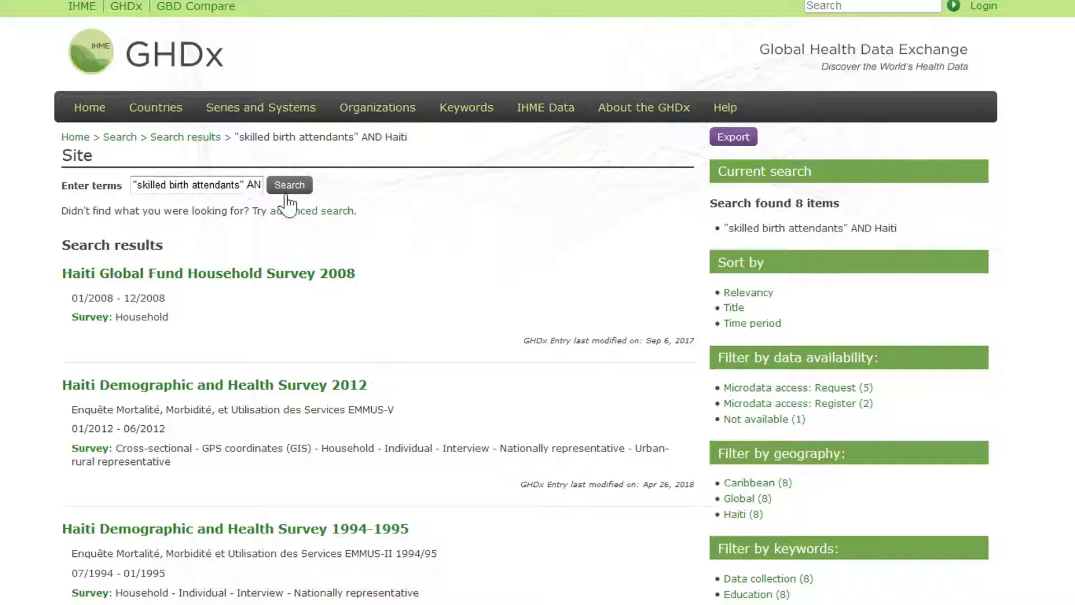
{"action": "left_click", "coordinate": [261, 184]}
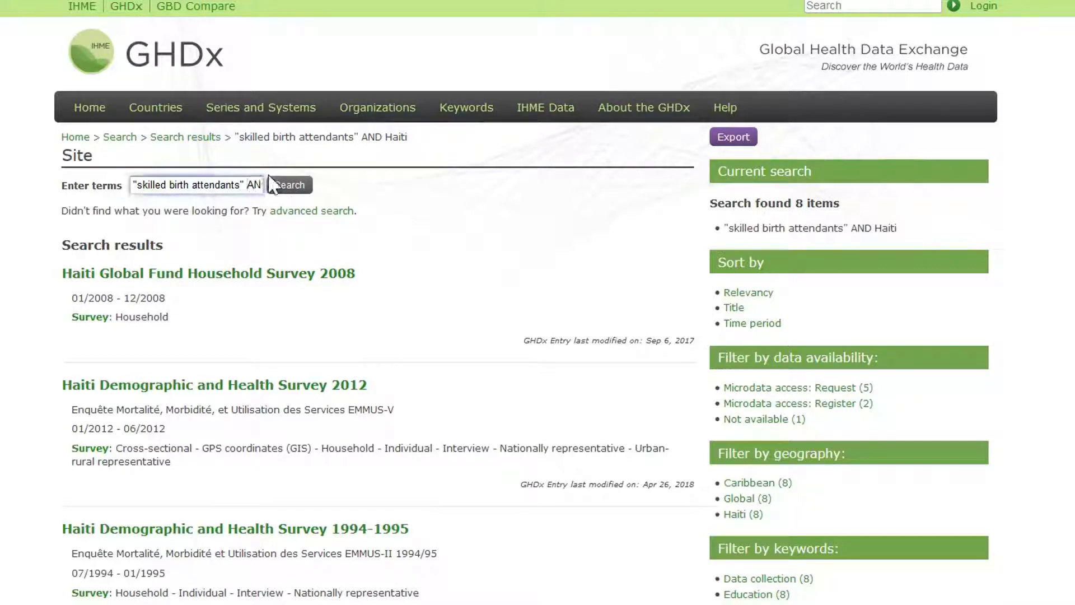
{"action": "key", "text": "End"}
{"action": "key", "text": "BackSpace"}
{"action": "key", "text": "BackSpace"}
{"action": "key", "text": "BackSpace"}
{"action": "key", "text": "BackSpace"}
{"action": "key", "text": "BackSpace"}
{"action": "key", "text": "BackSpace"}
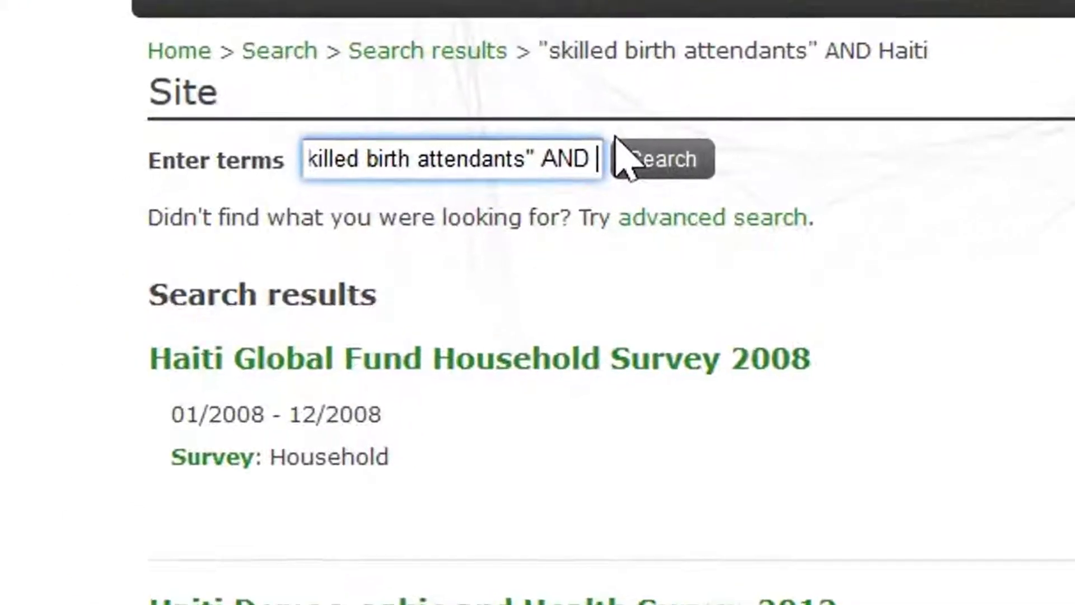
{"action": "key", "text": "BackSpace"}
{"action": "key", "text": "BackSpace"}
{"action": "key", "text": "BackSpace"}
{"action": "key", "text": "BackSpace"}
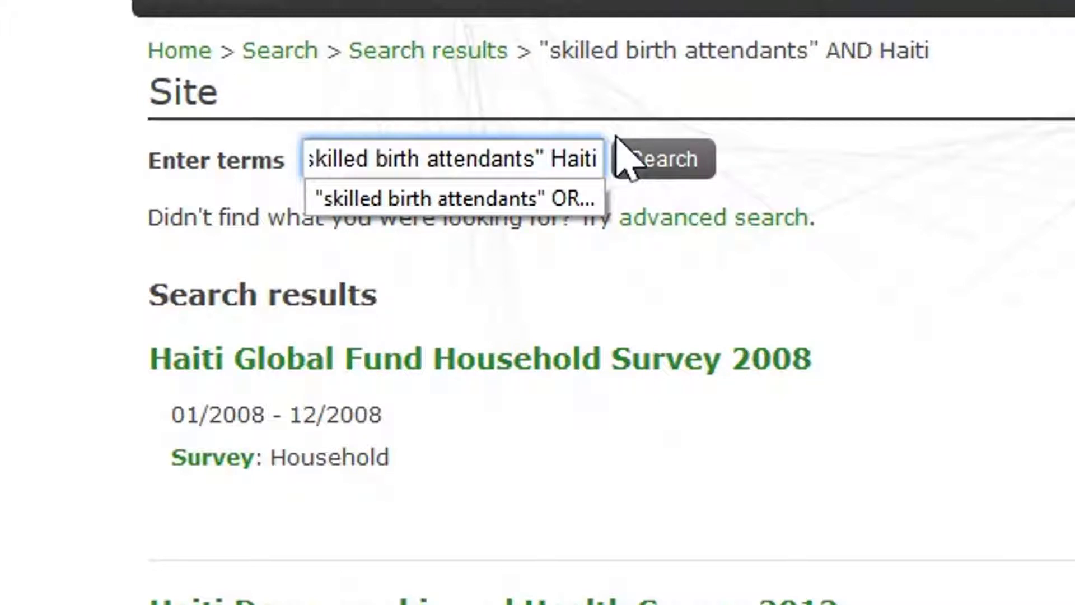
{"action": "type", "text": "OR"}
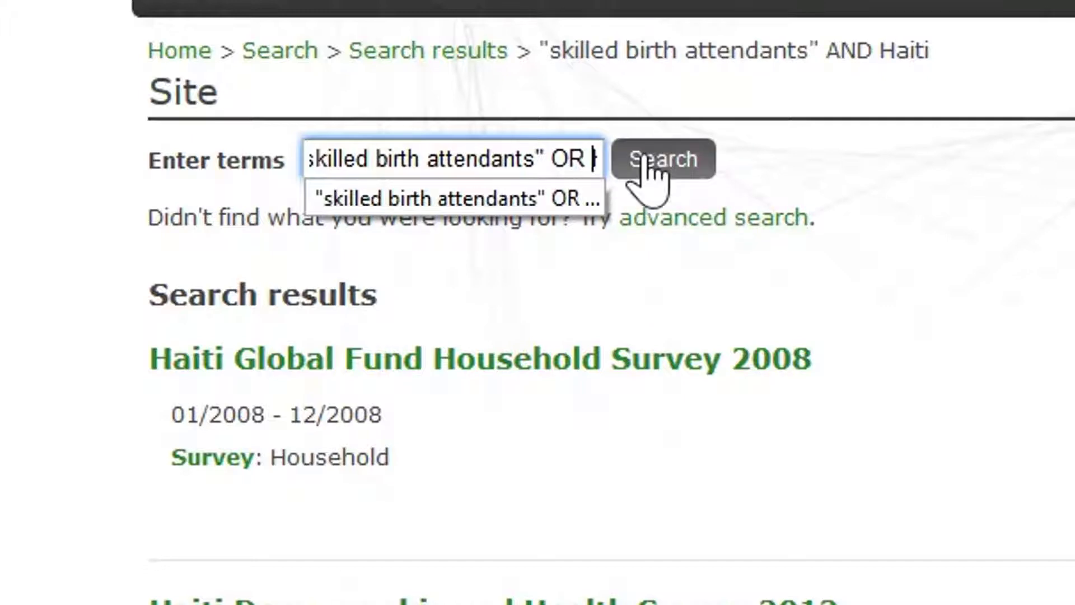
{"action": "left_click", "coordinate": [649, 163]}
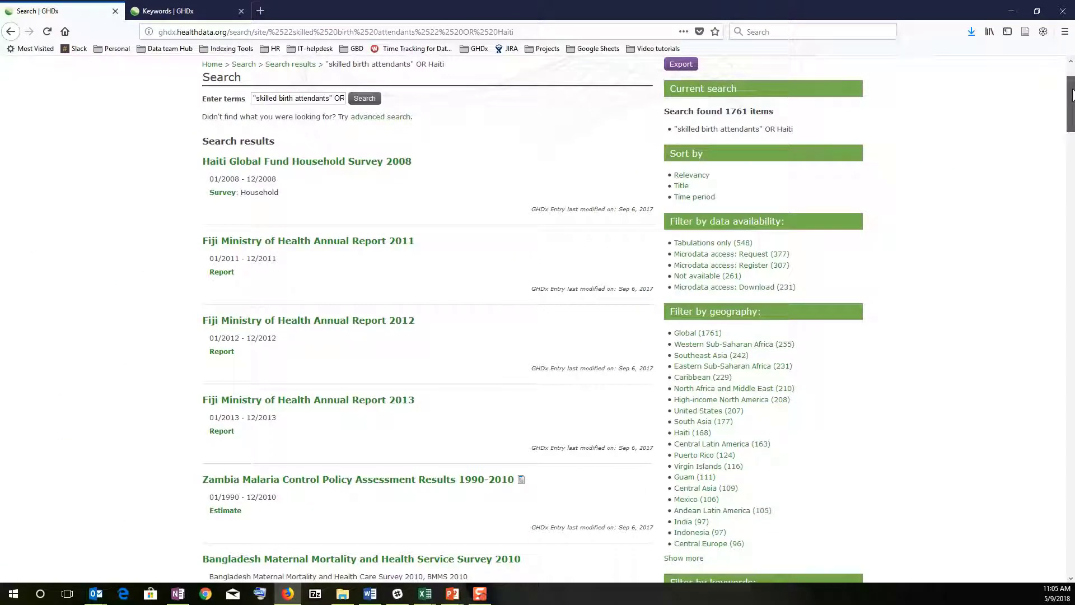
{"action": "mouse_move", "coordinate": [1070, 95]}
{"action": "left_mouse_down"}
{"action": "mouse_move", "coordinate": [1071, 82]}
{"action": "mouse_move", "coordinate": [1071, 96]}
{"action": "left_mouse_up"}
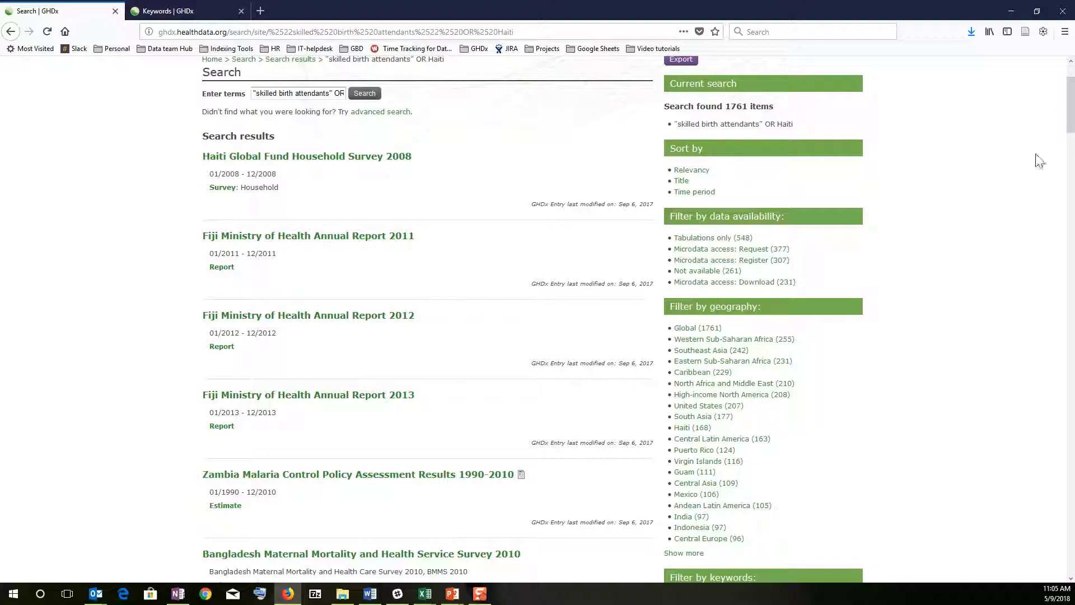
{"action": "left_click_drag", "start_coordinate": [1070, 101], "coordinate": [1069, 120]}
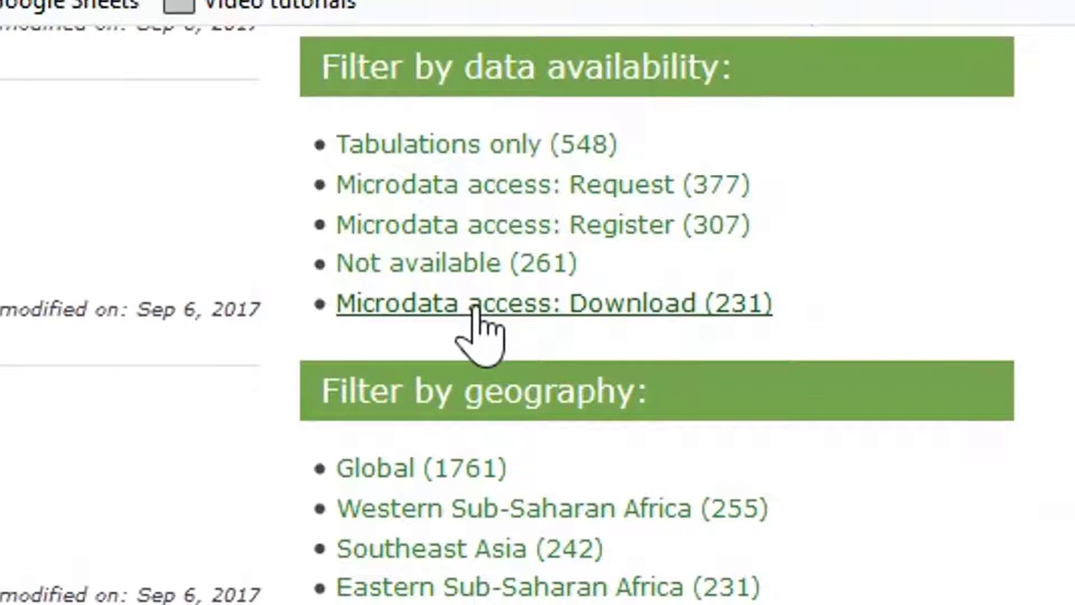
Step: Filter to the 231 items with downloadable microdata, view one record, and return to results
{"action": "left_click", "coordinate": [475, 306]}
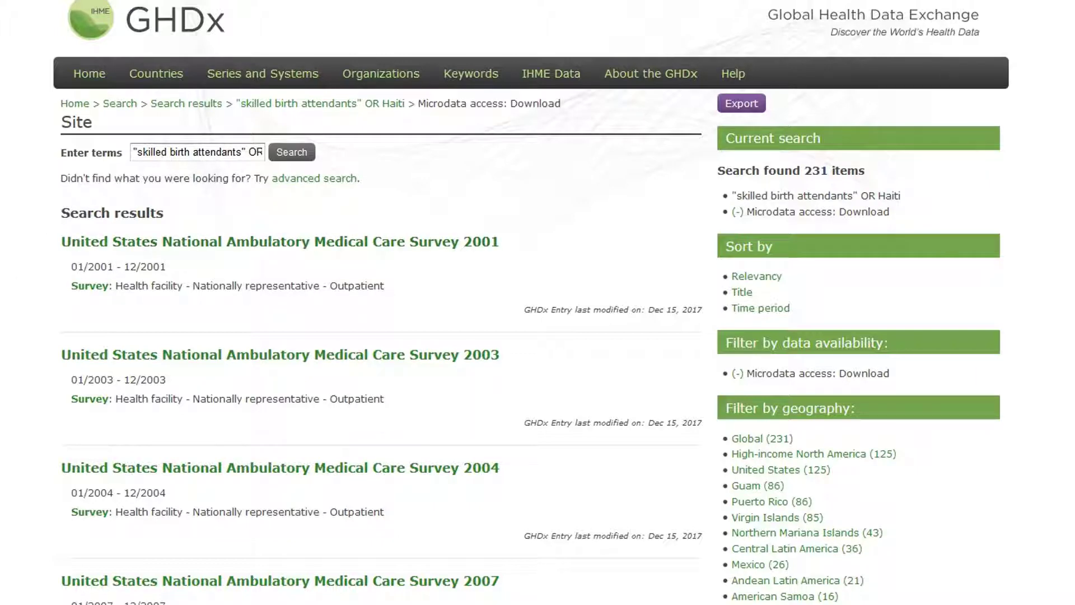
{"action": "left_click", "coordinate": [178, 357]}
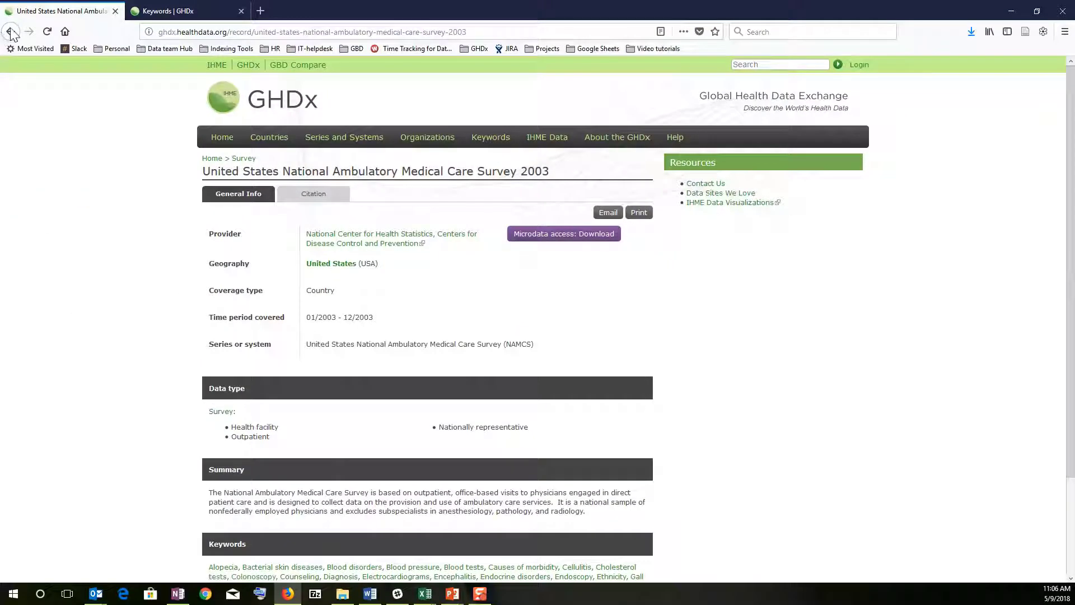
{"action": "left_click", "coordinate": [11, 32]}
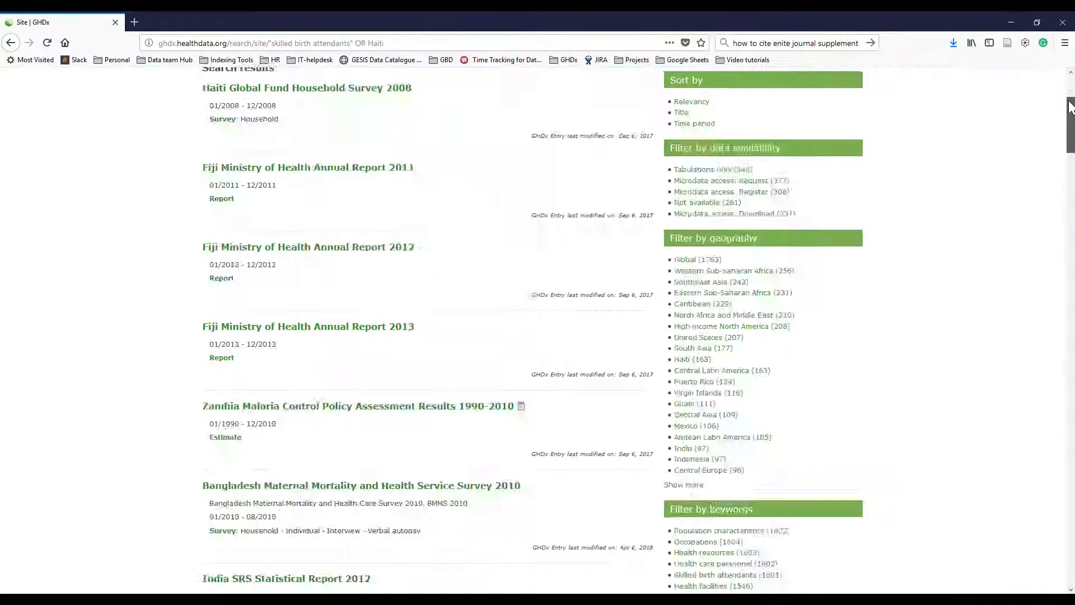
Step: Apply the 'Marital status (1223)' keyword filter from the Filter by keywords list
{"action": "mouse_move", "coordinate": [1070, 121]}
{"action": "left_mouse_down"}
{"action": "mouse_move", "coordinate": [1070, 92]}
{"action": "mouse_move", "coordinate": [1069, 178]}
{"action": "mouse_move", "coordinate": [1062, 114]}
{"action": "left_mouse_up"}
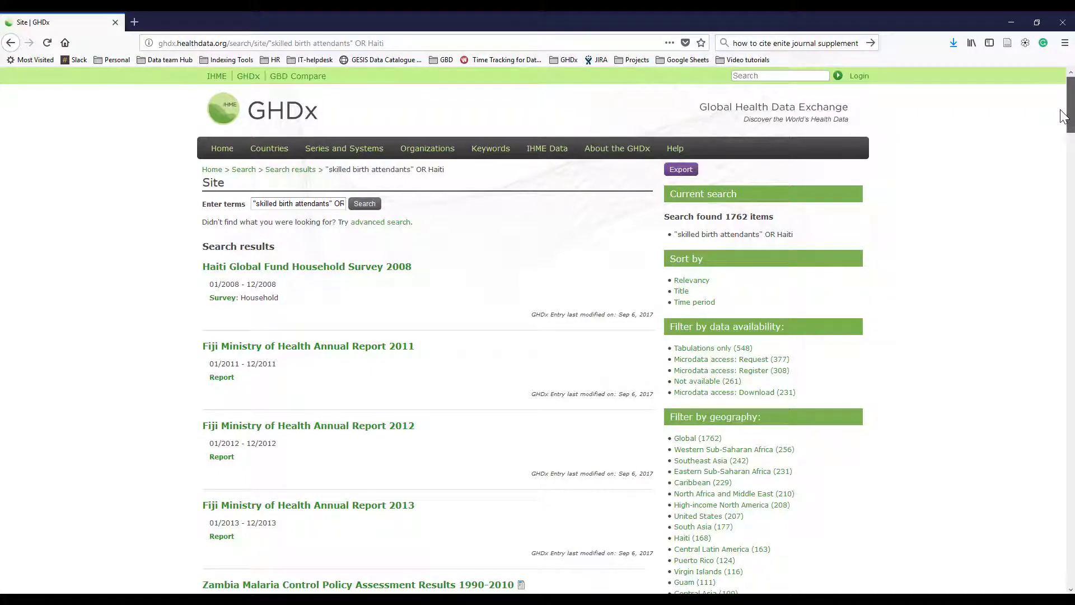
{"action": "left_click_drag", "start_coordinate": [1063, 119], "coordinate": [1064, 172]}
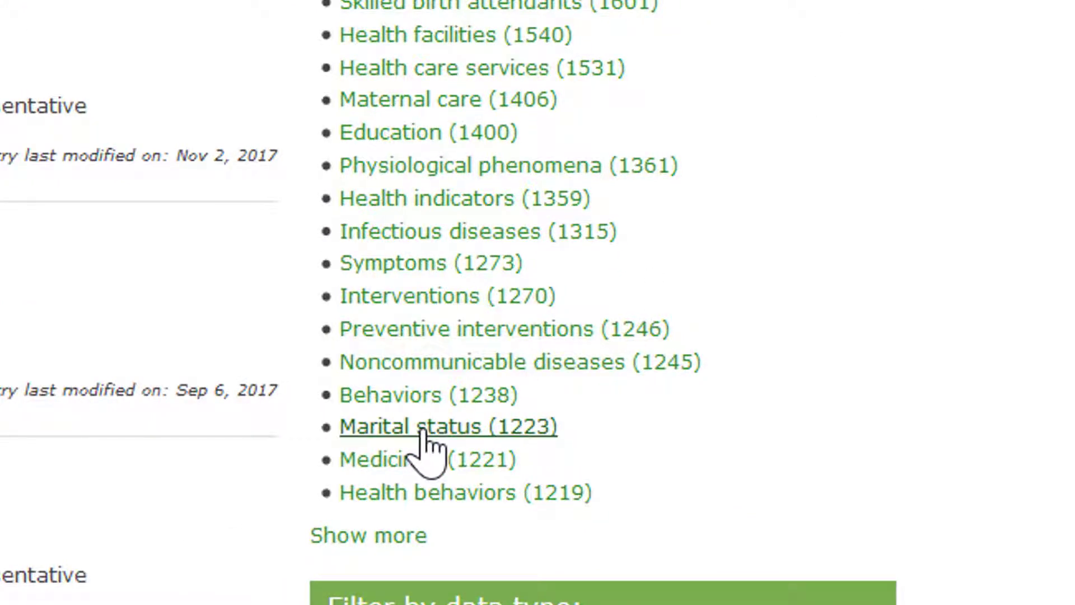
{"action": "left_click", "coordinate": [422, 432]}
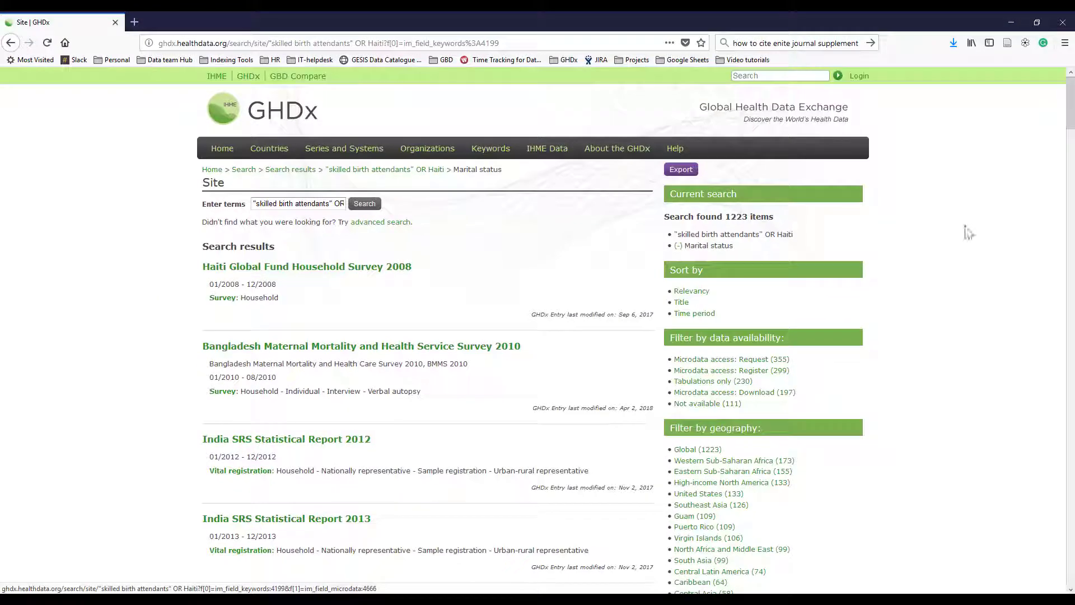
{"action": "left_click_drag", "start_coordinate": [1068, 108], "coordinate": [1068, 118]}
Step: Open the Haiti Global Fund Household Survey 2008 record and expand its full keyword list
{"action": "left_click", "coordinate": [306, 168]}
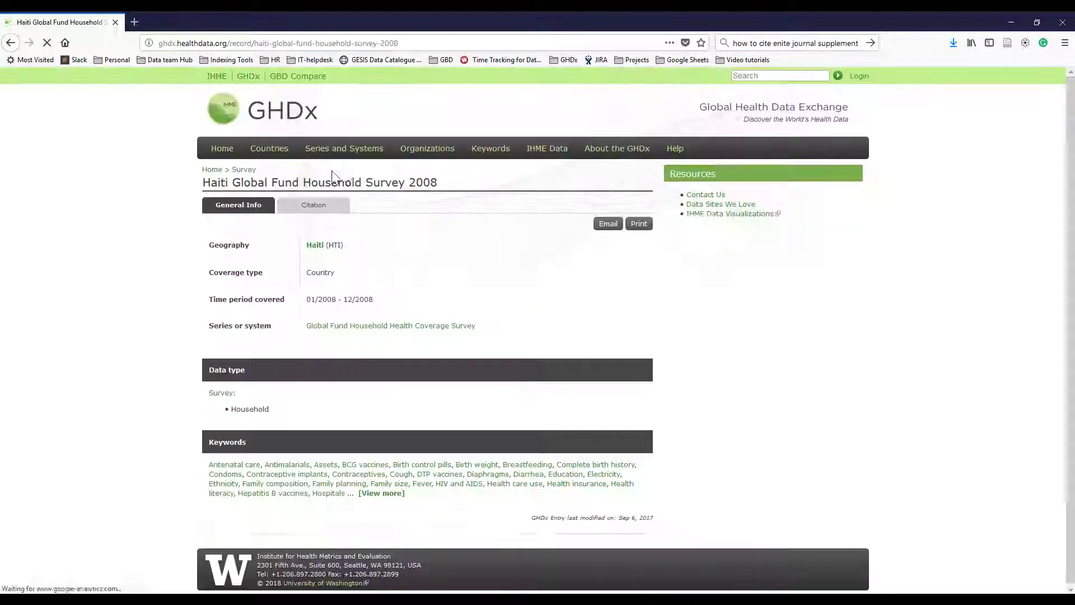
{"action": "left_click_drag", "start_coordinate": [1066, 134], "coordinate": [1067, 136]}
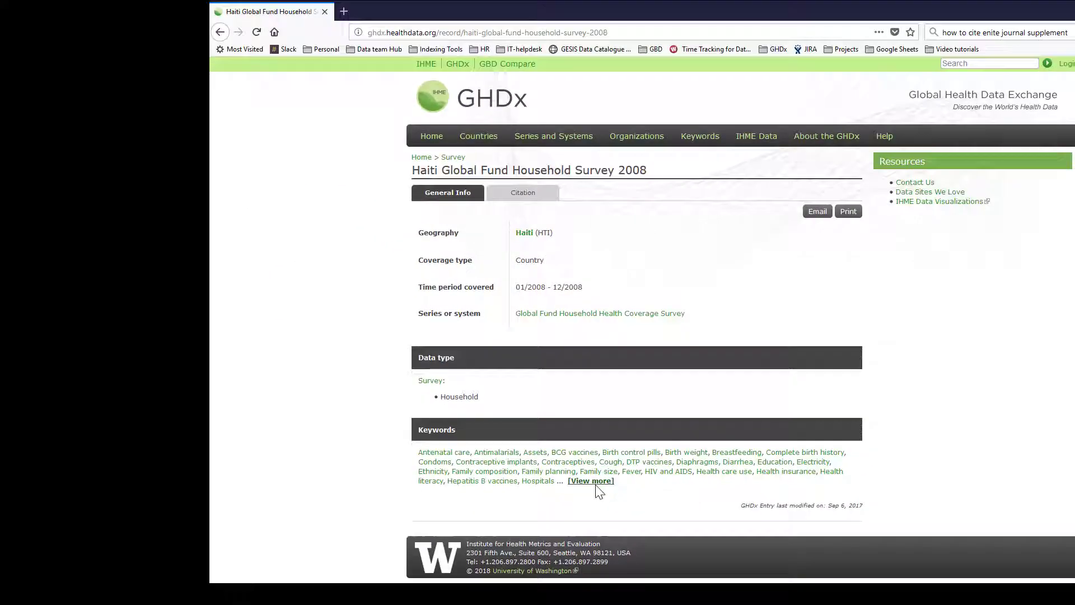
{"action": "left_click", "coordinate": [585, 493]}
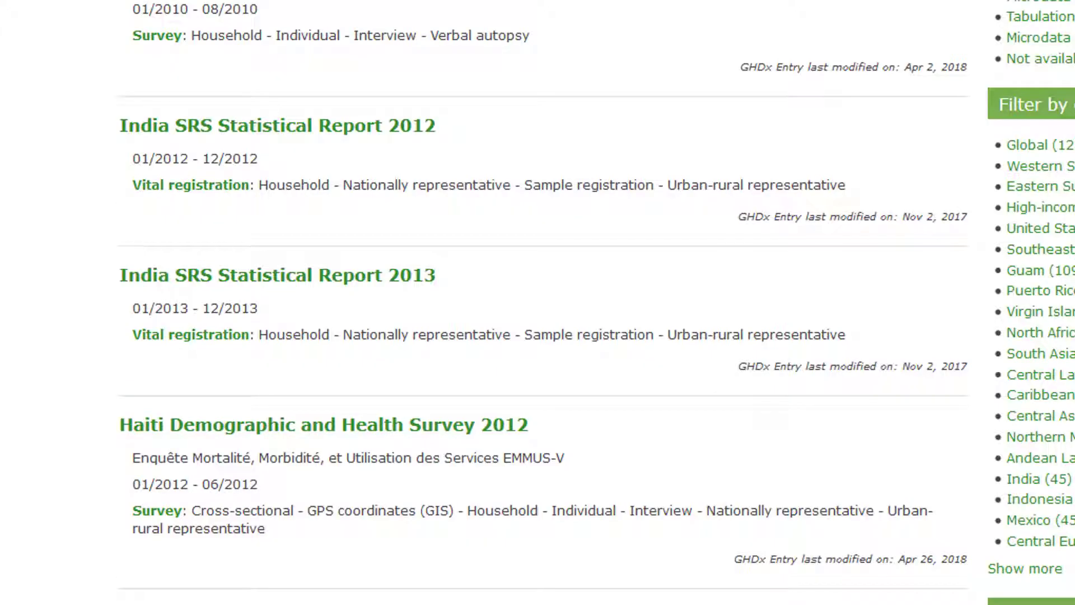
{"action": "scroll", "coordinate": [538, 302], "scroll_direction": "up", "scroll_amount": 3}
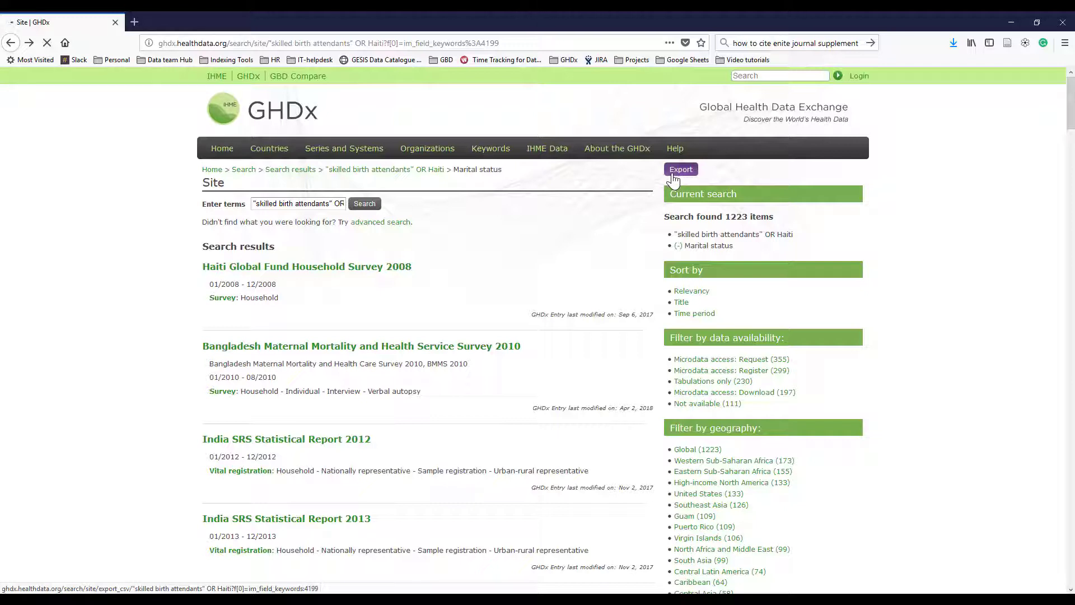
Step: Export the 1223 Marital status–filtered results as a CSV file
{"action": "left_click", "coordinate": [680, 169]}
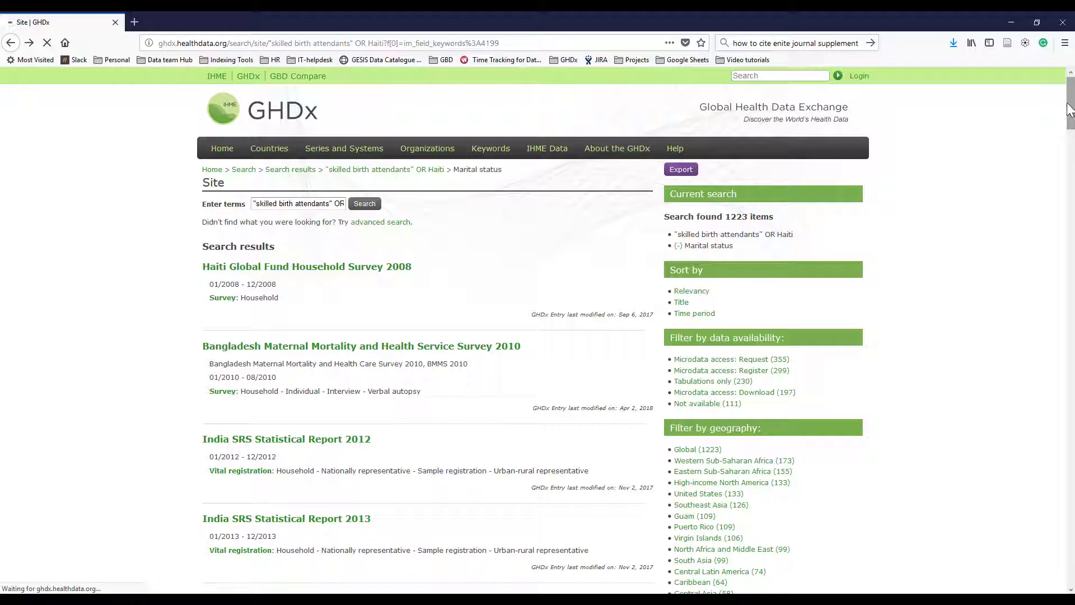